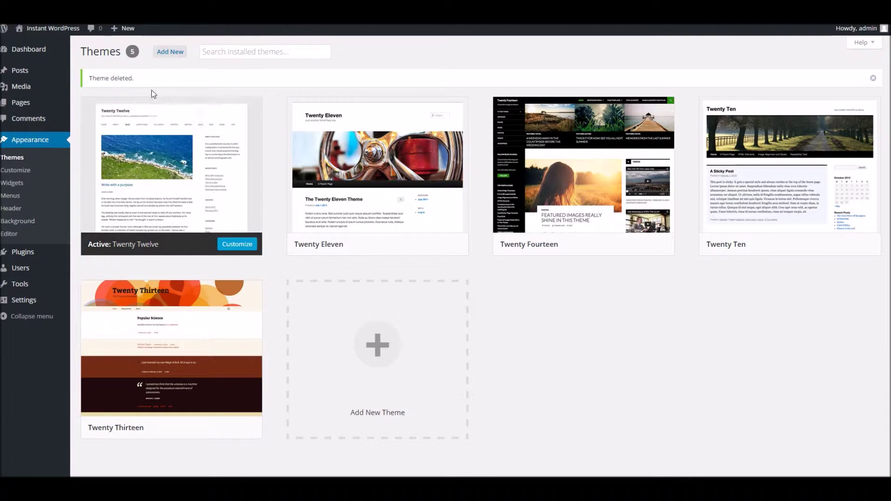
# Go from the dashboard to the installed Themes list.
pyautogui.click(19, 54)
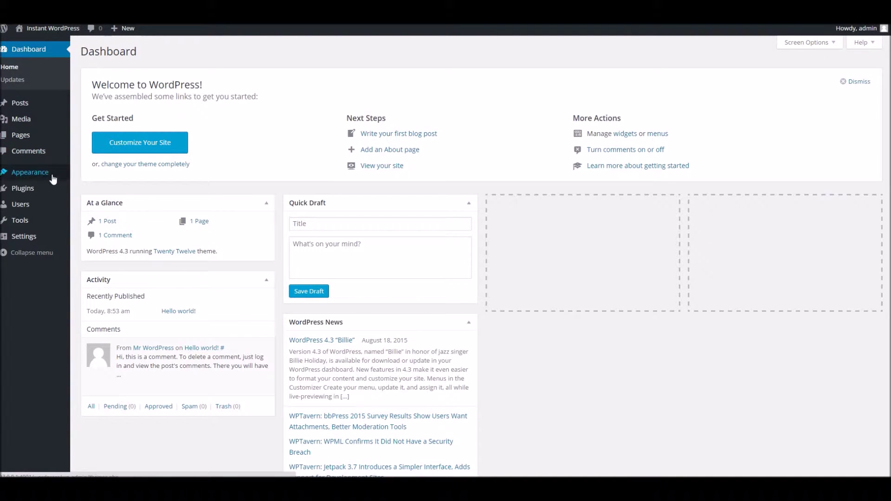
pyautogui.moveTo(53, 175)
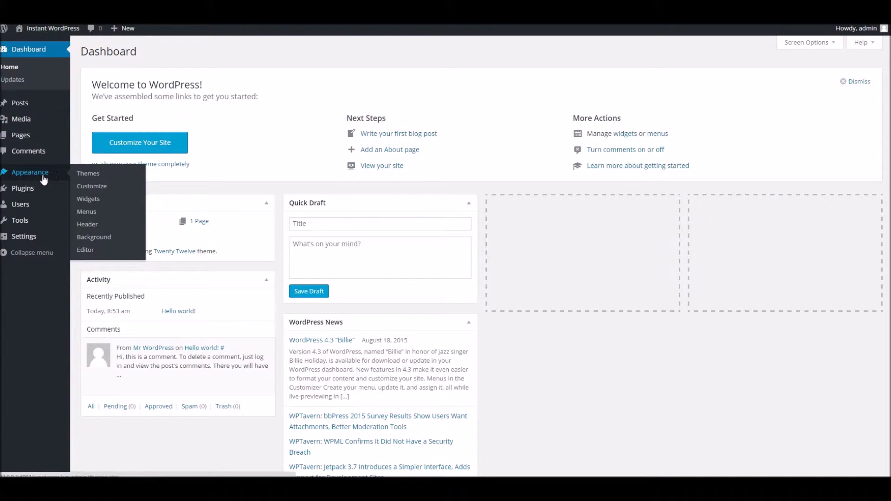
pyautogui.click(85, 175)
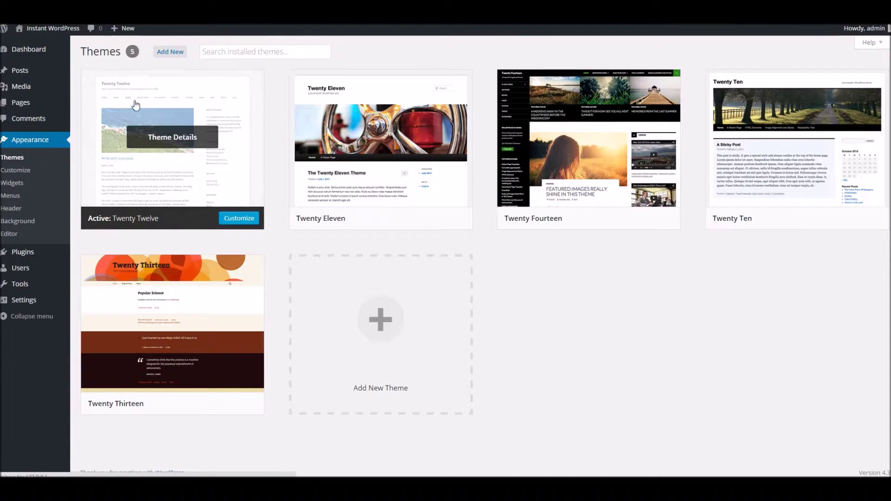
# Upload and install hyggeWP.zip as a new theme, then activate it.
pyautogui.click(166, 56)
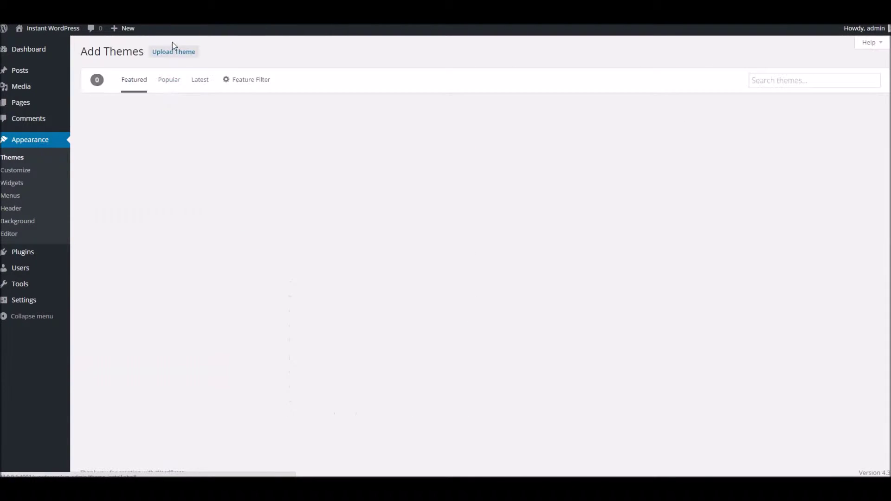
pyautogui.click(168, 55)
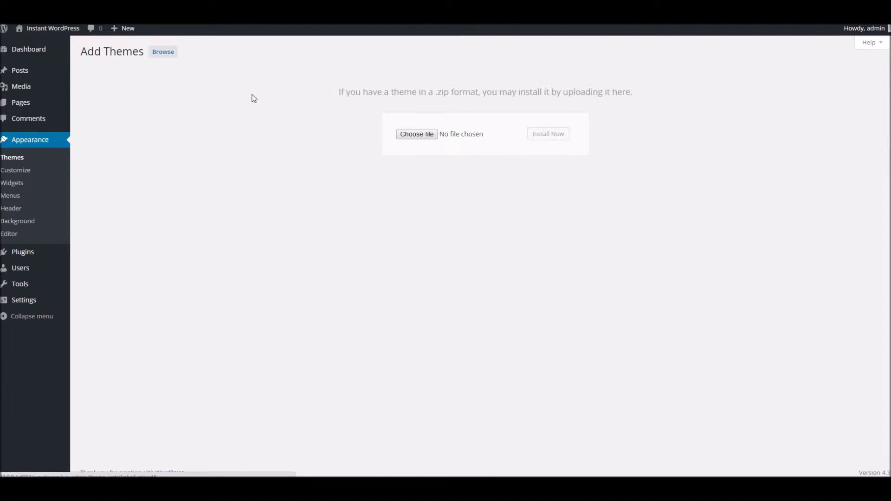
pyautogui.click(416, 134)
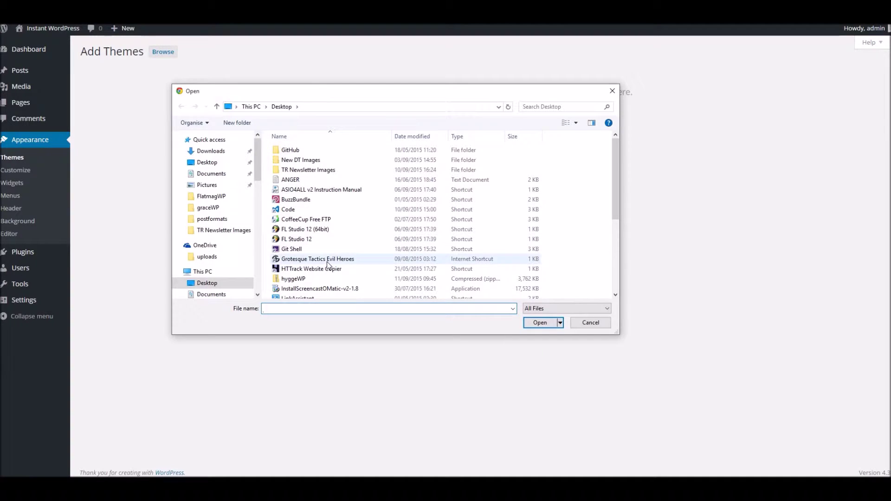
pyautogui.doubleClick(297, 279)
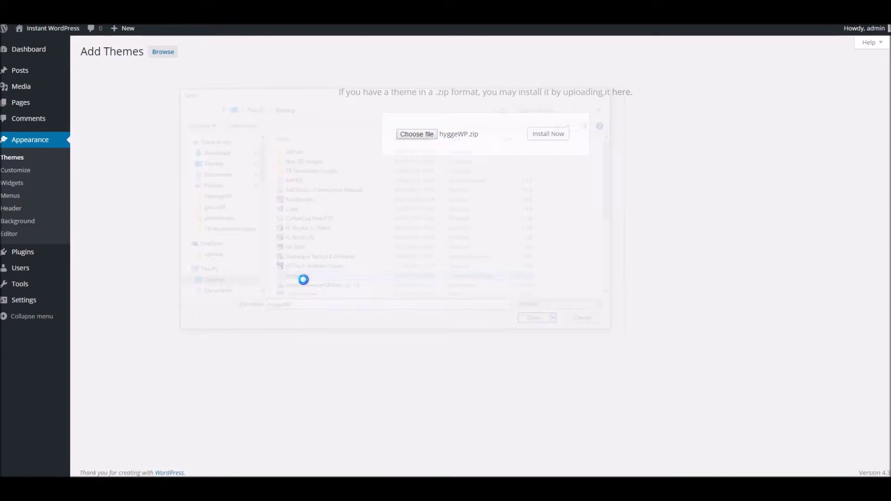
pyautogui.click(555, 138)
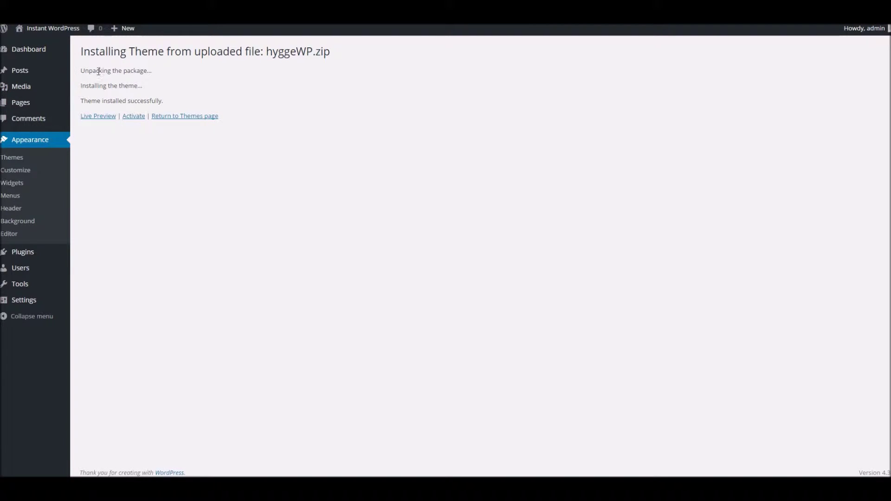
pyautogui.click(128, 117)
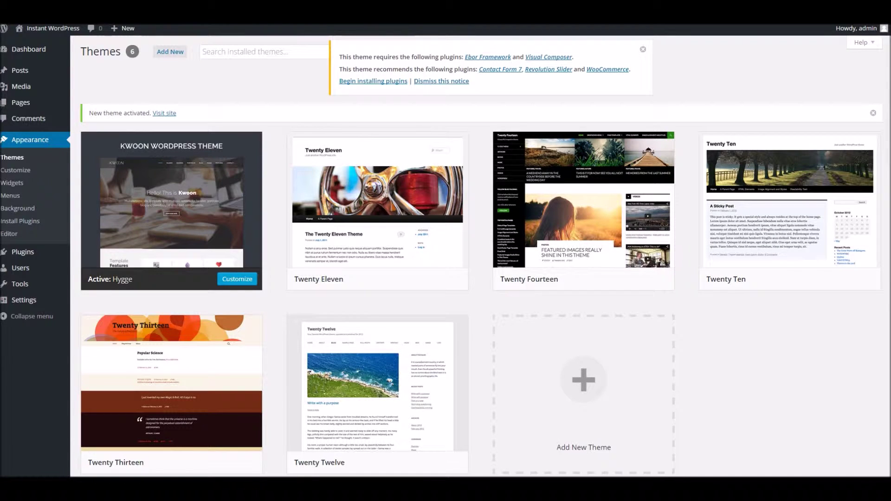
# Bring up the Install Required Plugins page listing Hygge's five plugins.
pyautogui.rightClick(332, 21)
pyautogui.click(332, 20)
pyautogui.rightClick(332, 21)
pyautogui.click(356, 30)
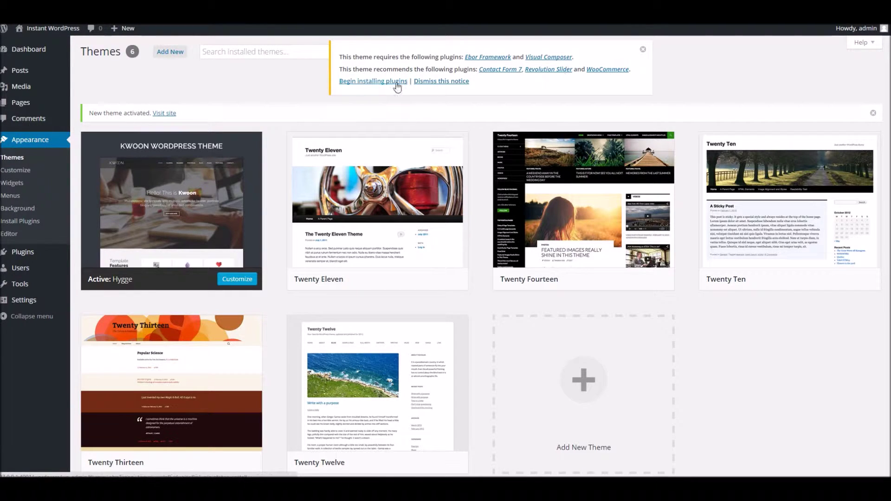
pyautogui.click(357, 83)
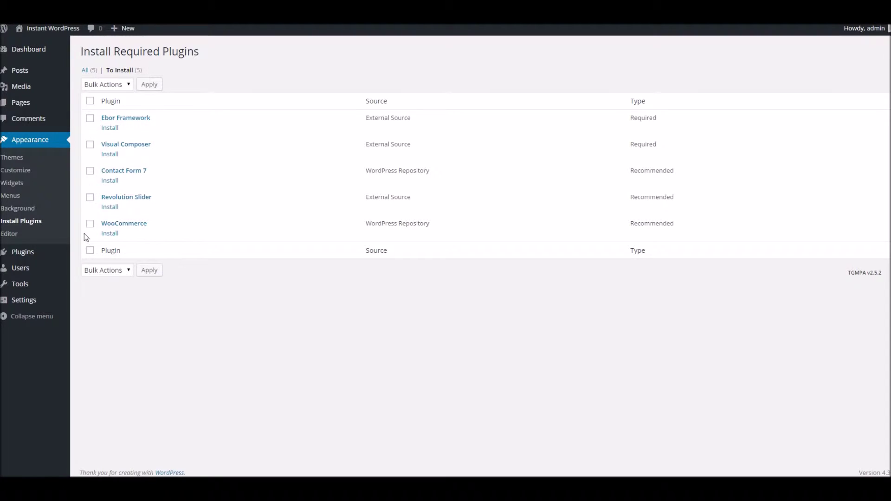
# Select all five plugins, from Ebor Framework to WooCommerce, and bulk-install them.
pyautogui.click(89, 102)
pyautogui.click(104, 84)
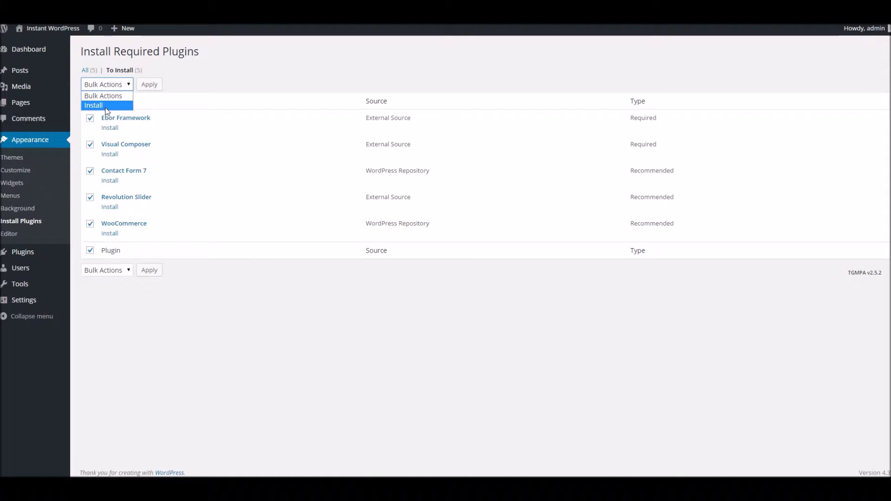
pyautogui.click(106, 107)
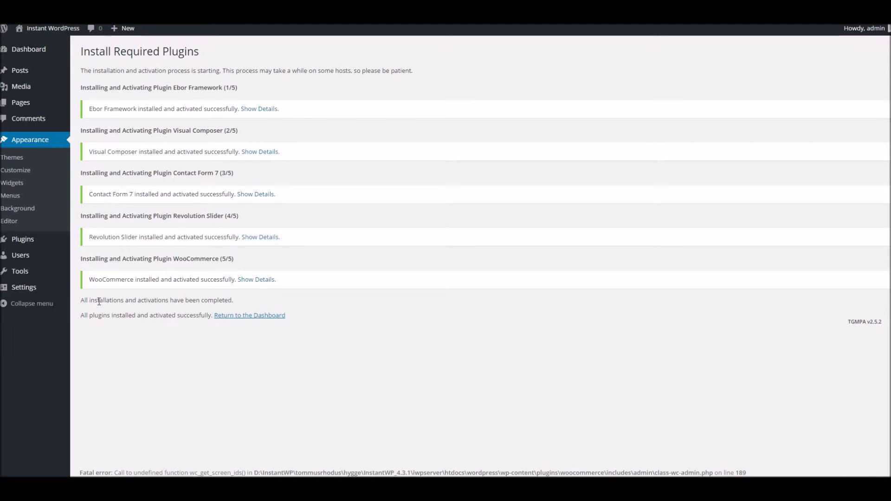
pyautogui.moveTo(99, 302); pyautogui.dragTo(236, 300)
# Return to the Dashboard, which brings up the WooCommerce setup wizard welcome screen.
pyautogui.click(191, 299)
pyautogui.moveTo(38, 55)
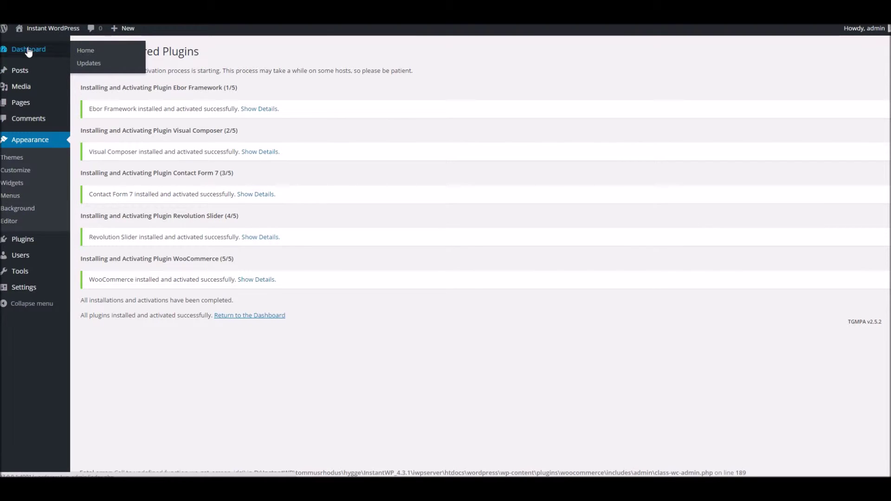
pyautogui.click(25, 51)
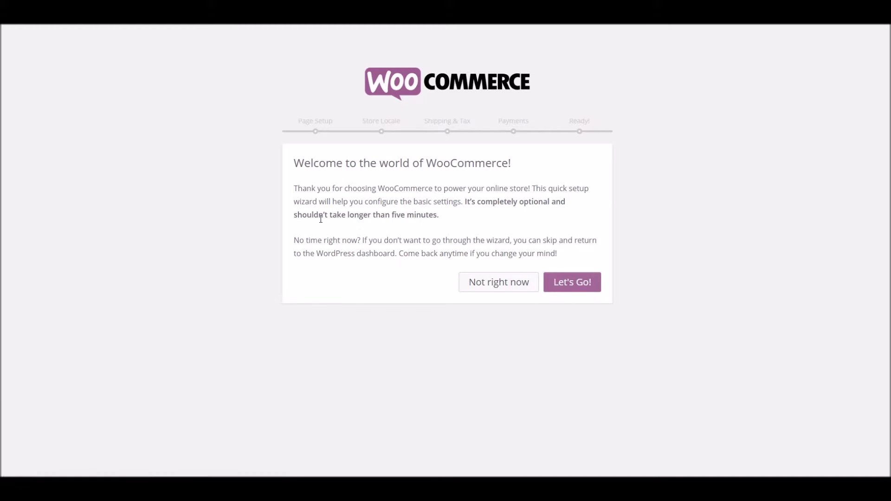
# Skip the WooCommerce wizard with 'Not right now' and go back to the Dashboard.
pyautogui.click(491, 285)
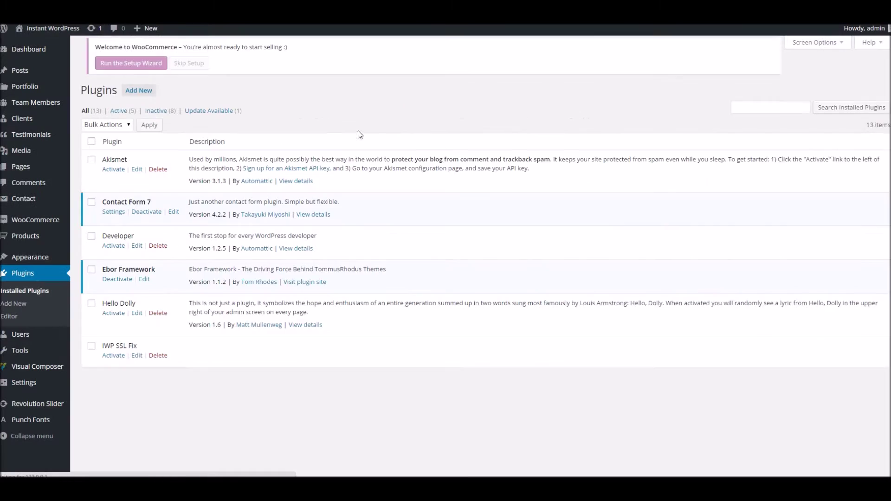
pyautogui.moveTo(25, 51)
pyautogui.click(26, 50)
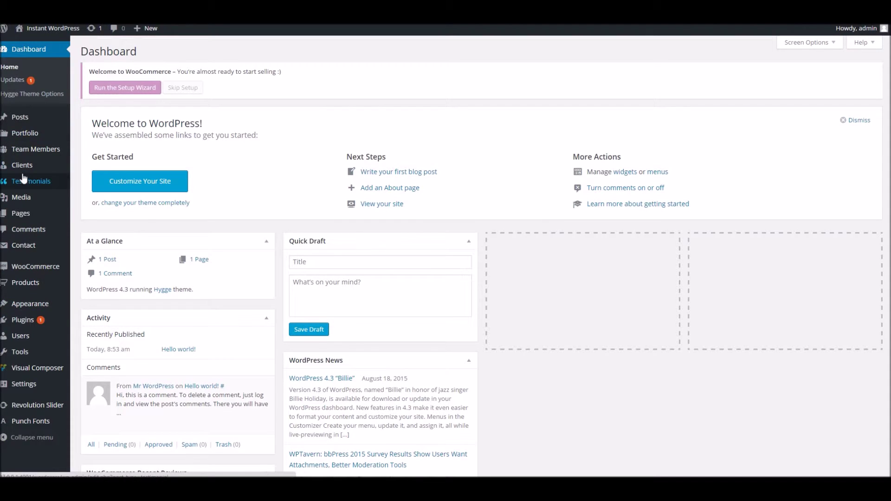
pyautogui.moveTo(26, 140)
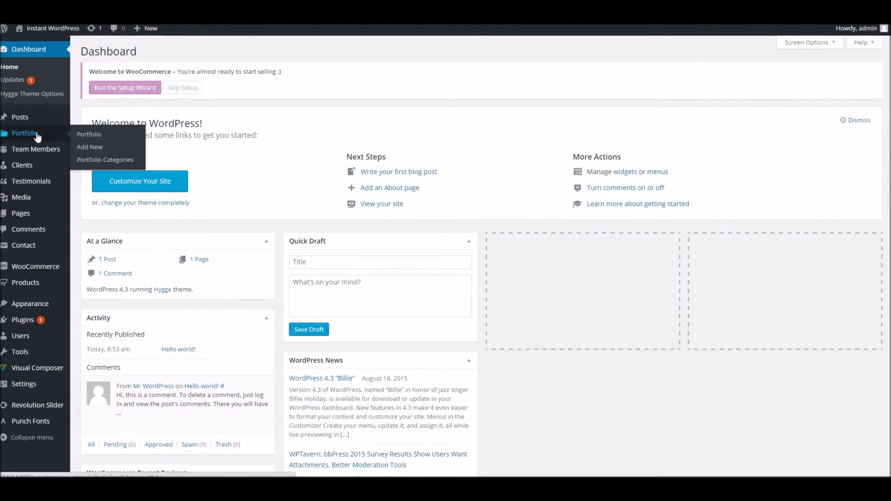
pyautogui.moveTo(28, 181)
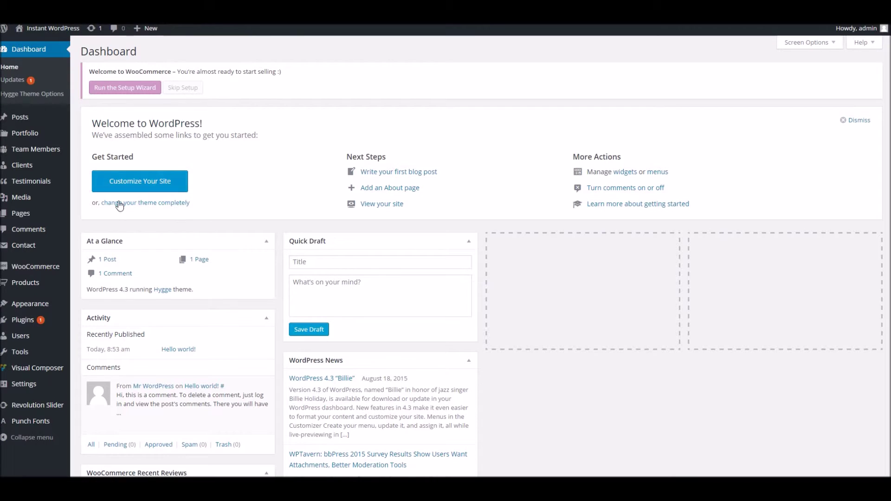
# In the Customizer, open Hygge: Demo Data and its Import Demo Data panel.
pyautogui.moveTo(40, 310)
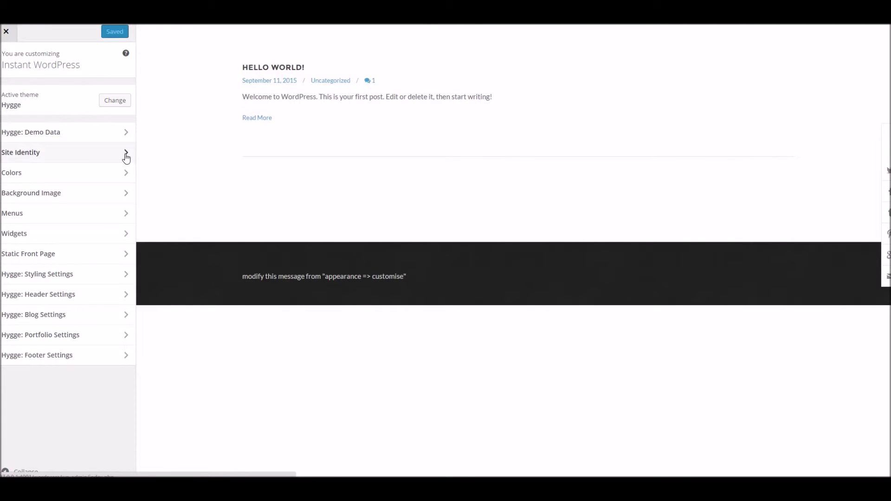
pyautogui.click(70, 133)
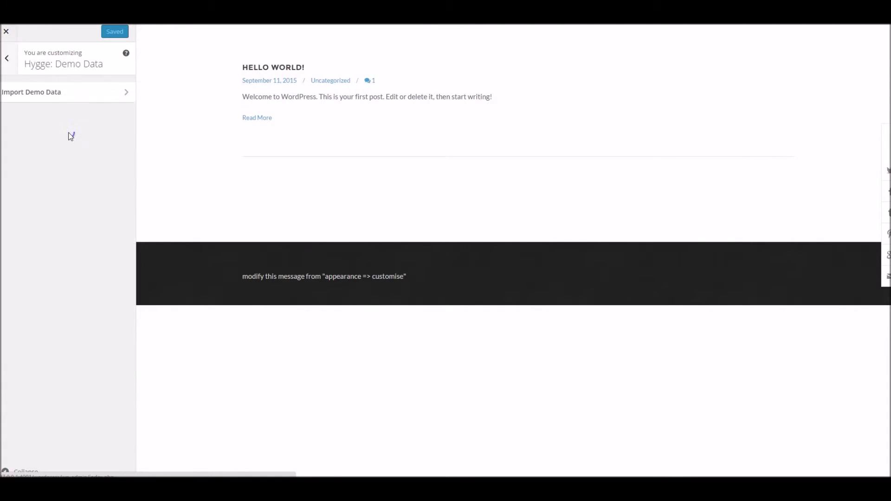
pyautogui.click(47, 96)
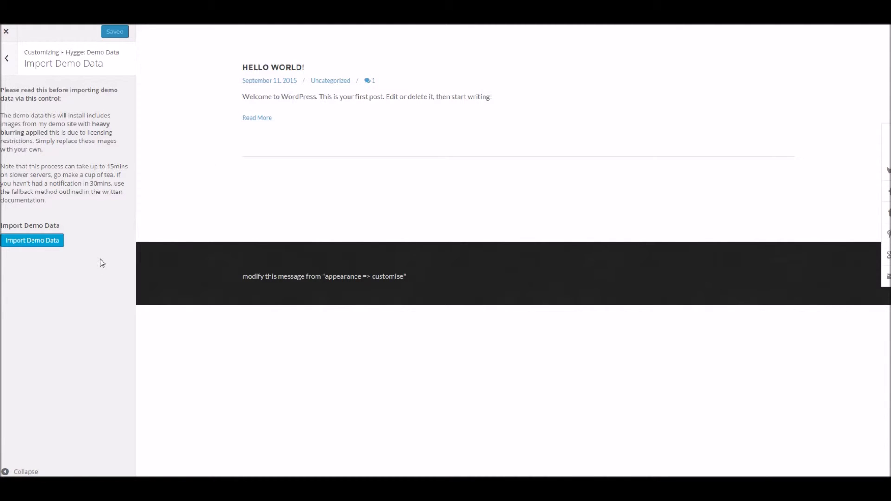
# Import the Hygge demo data, confirm both prompts, and close the Customizer.
pyautogui.click(28, 248)
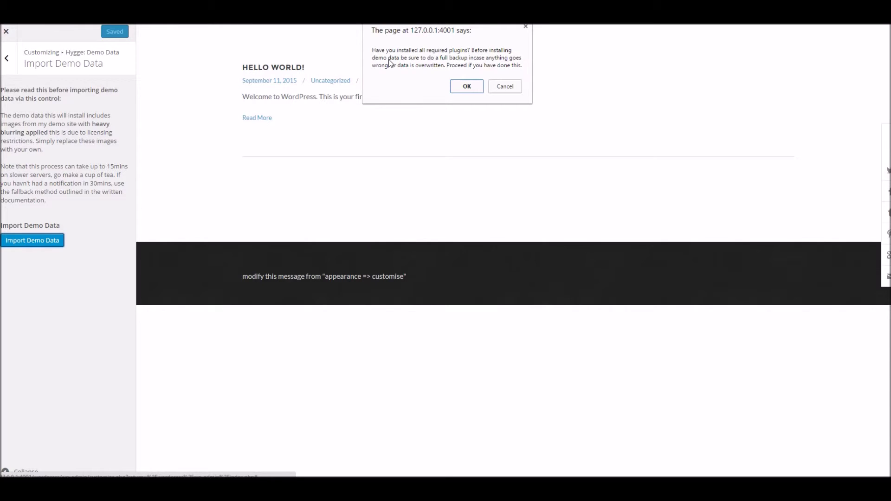
pyautogui.click(467, 86)
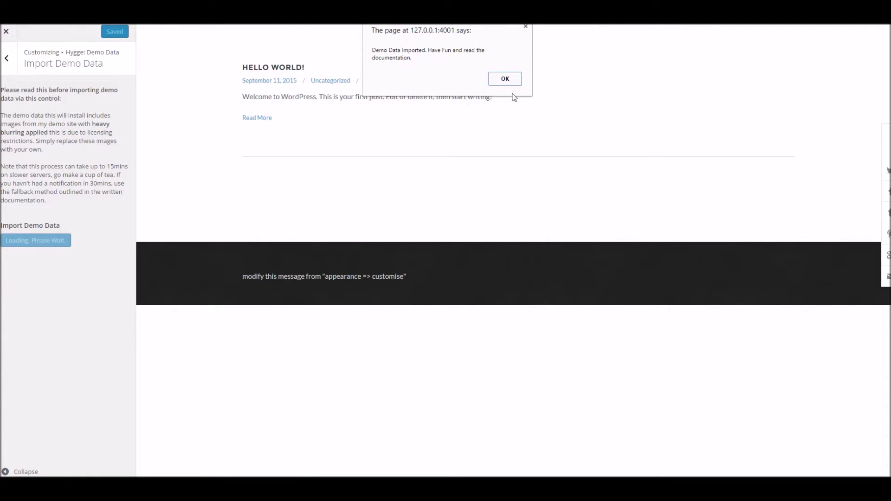
pyautogui.click(494, 85)
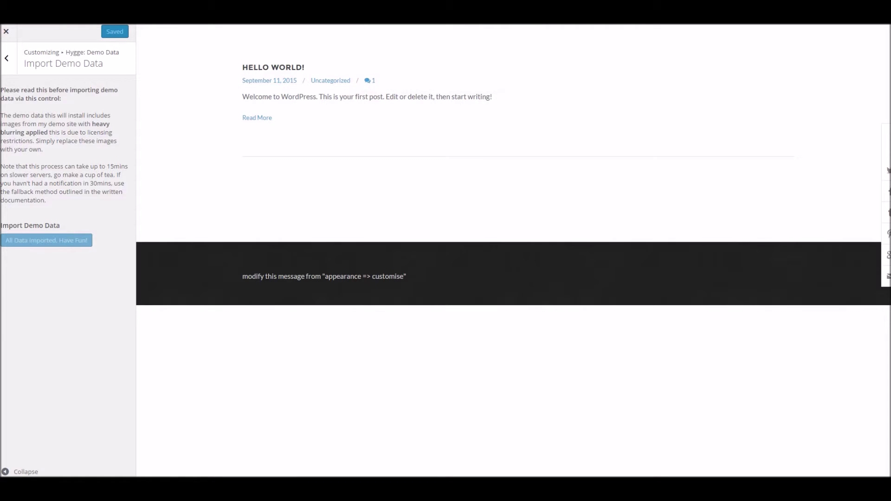
pyautogui.click(6, 31)
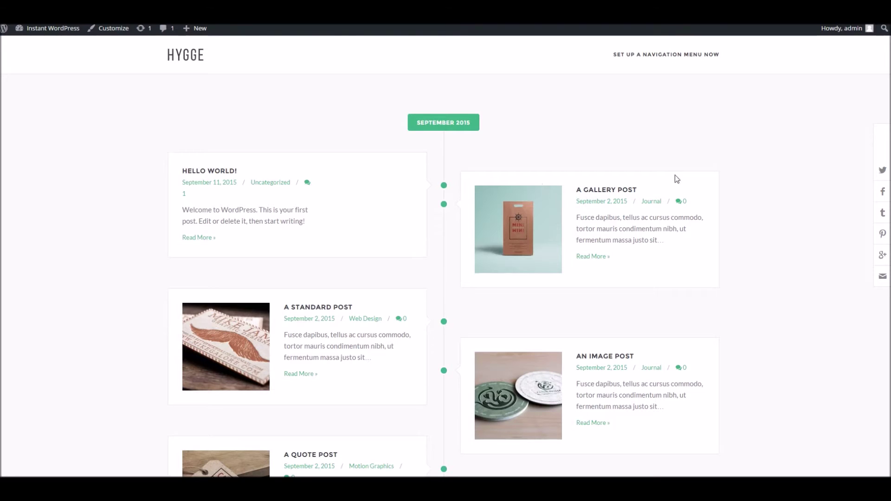
pyautogui.scroll(-20, 341, 165)
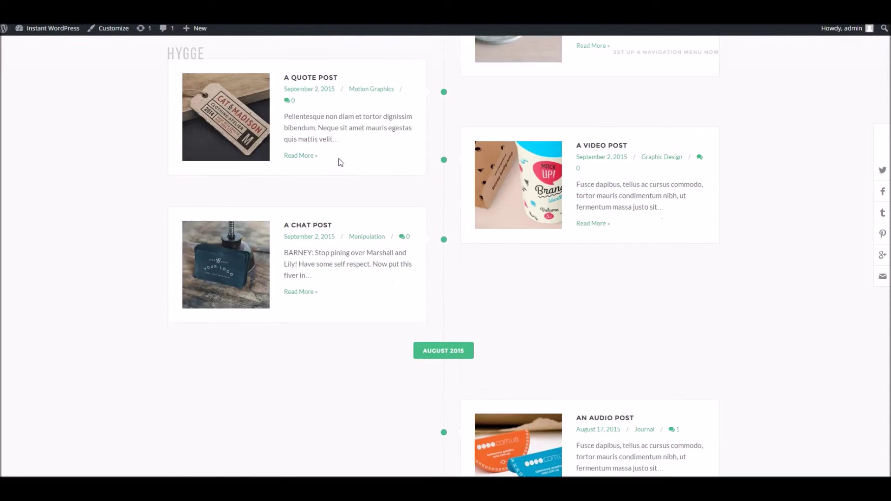
pyautogui.scroll(20, 341, 162)
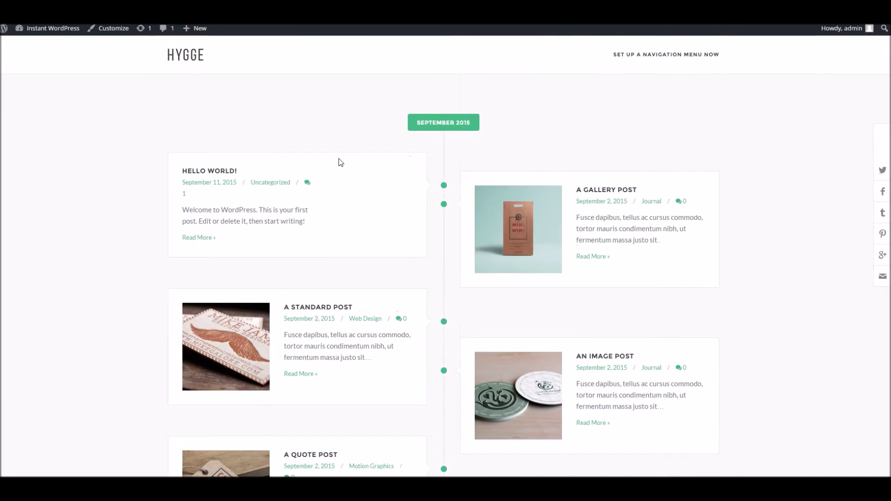
pyautogui.scroll(-12, 311, 149)
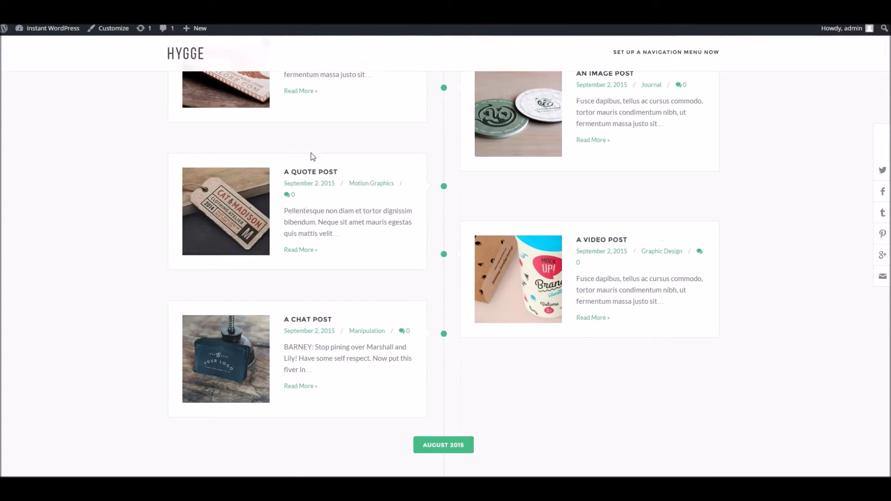
pyautogui.scroll(10, 309, 188)
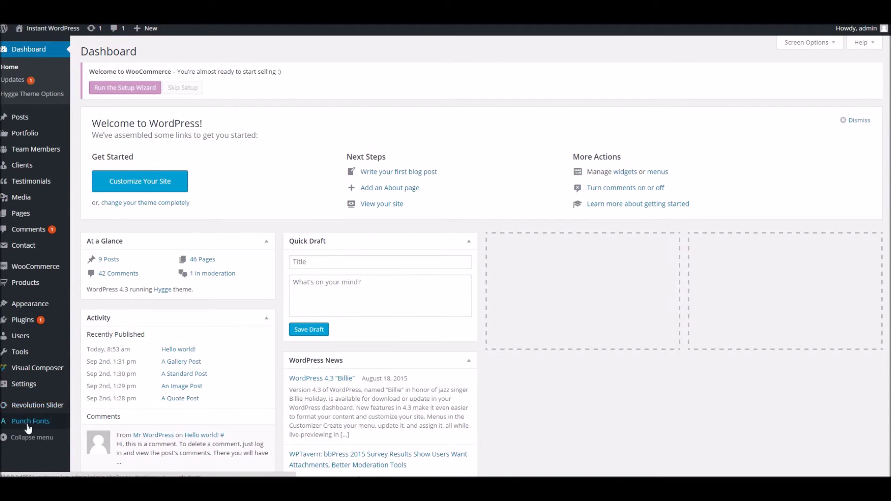
# In Reading Settings, make Home Layout 1 the static front page and Blog the posts page, then save.
pyautogui.moveTo(30, 384)
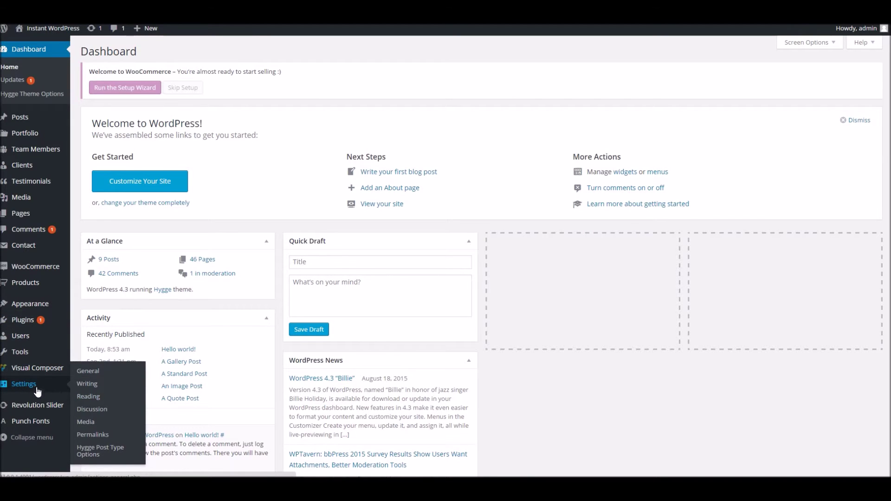
pyautogui.click(89, 397)
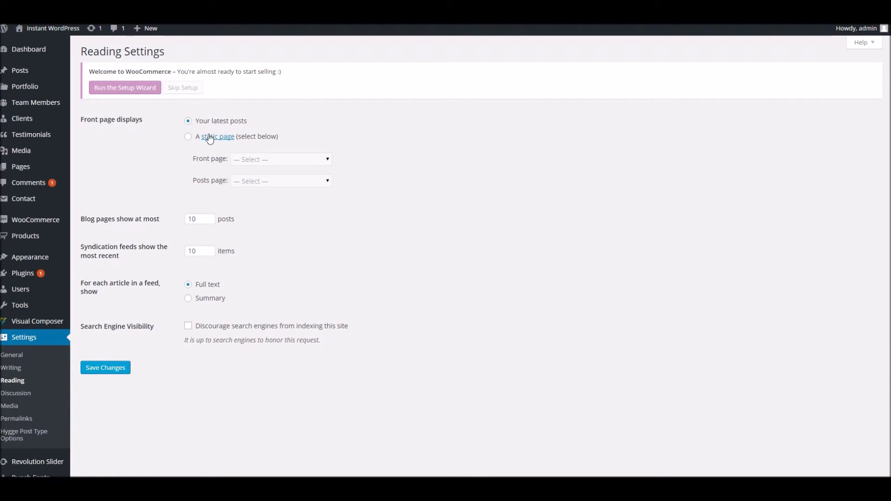
pyautogui.click(189, 137)
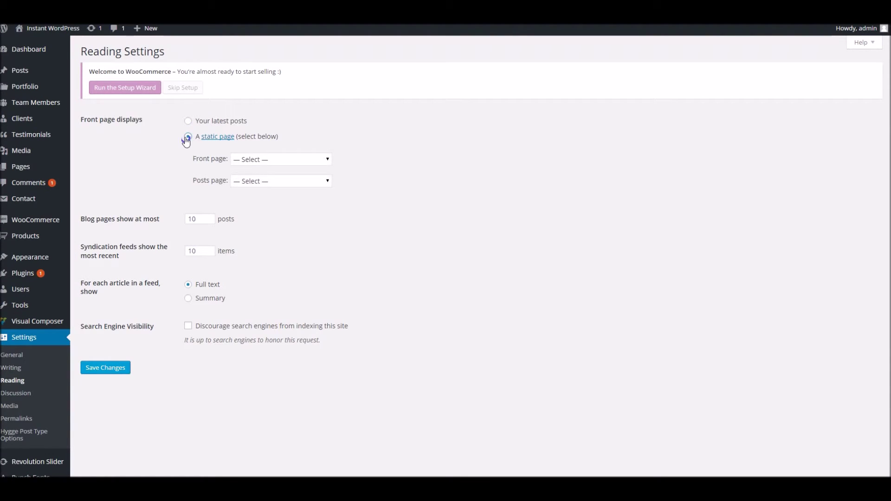
pyautogui.click(256, 160)
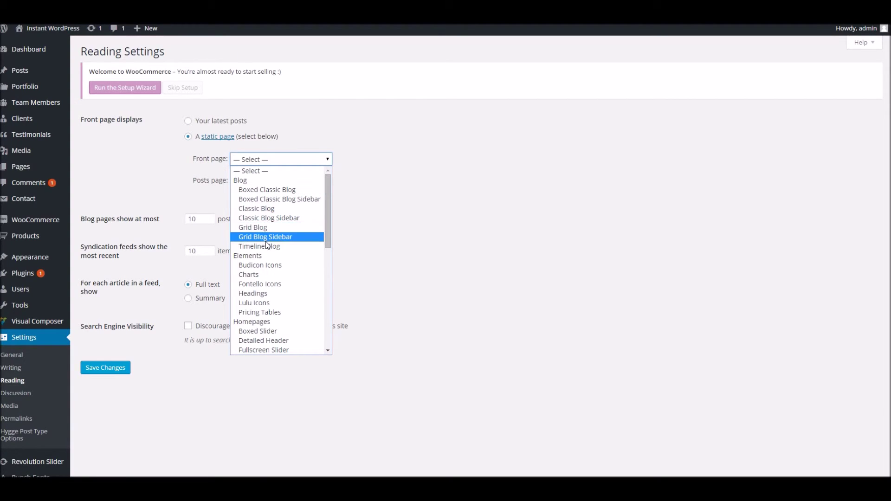
pyautogui.scroll(-4, 263, 216)
pyautogui.scroll(2, 264, 215)
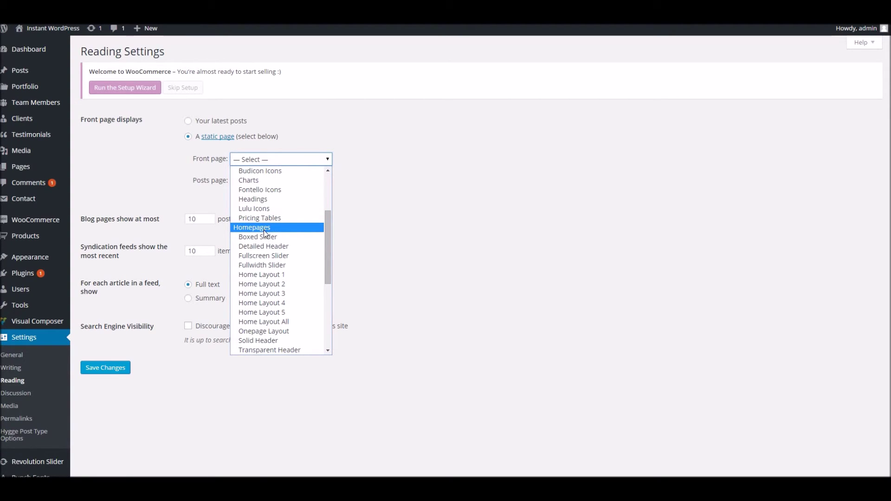
pyautogui.click(279, 275)
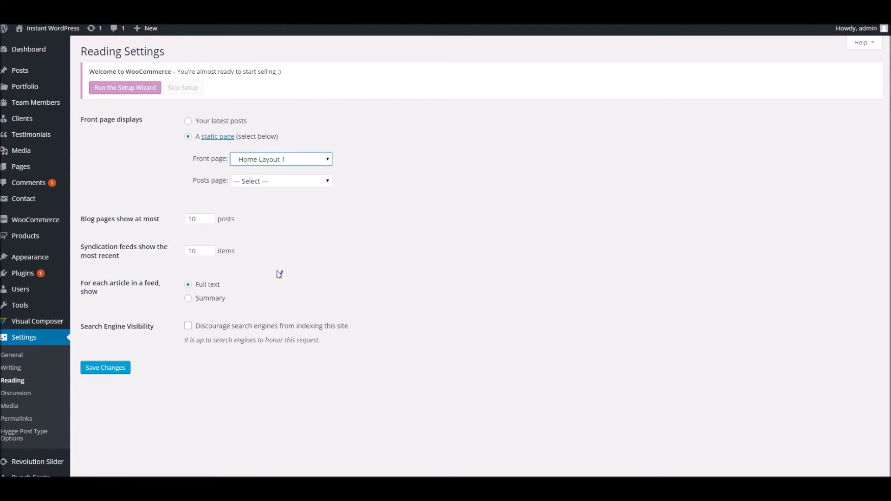
pyautogui.click(243, 183)
pyautogui.click(244, 198)
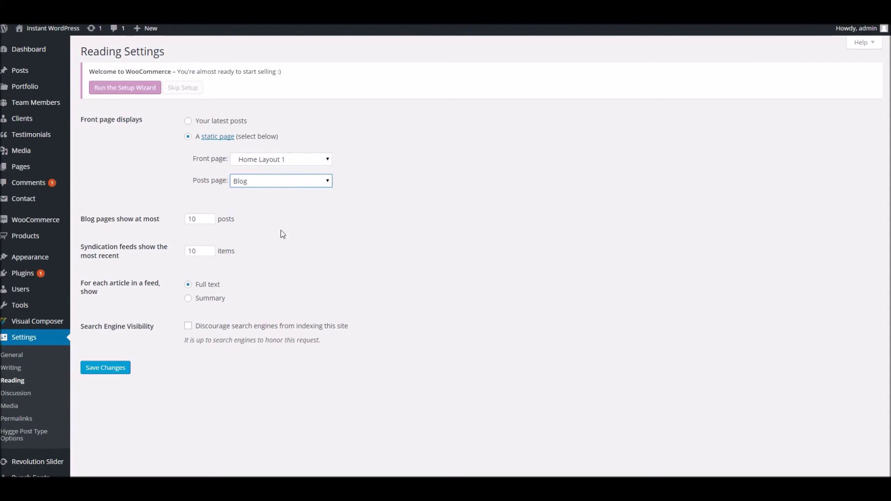
pyautogui.click(121, 367)
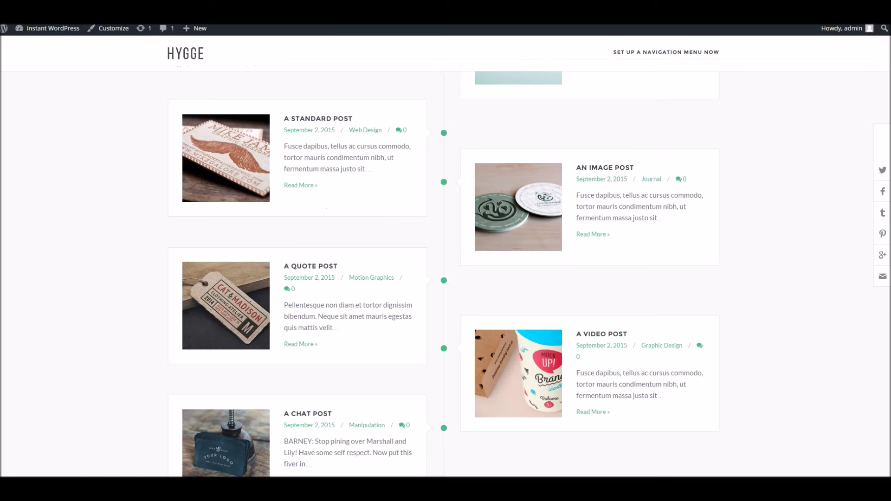
pyautogui.rightClick(328, 36)
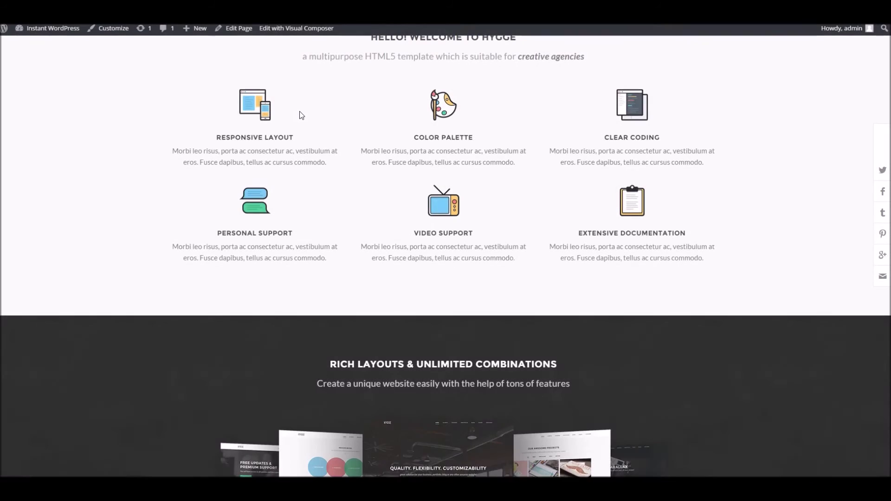
pyautogui.scroll(5, 299, 114)
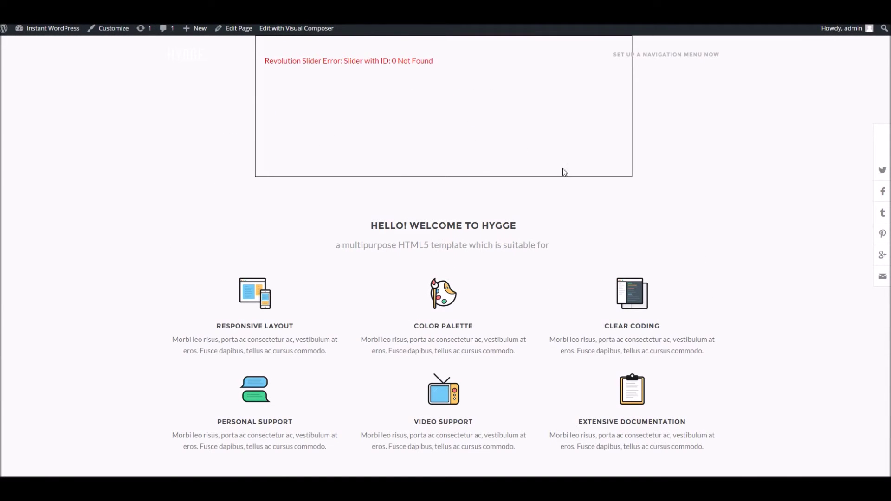
pyautogui.scroll(-15, 570, 249)
pyautogui.scroll(-20, 571, 254)
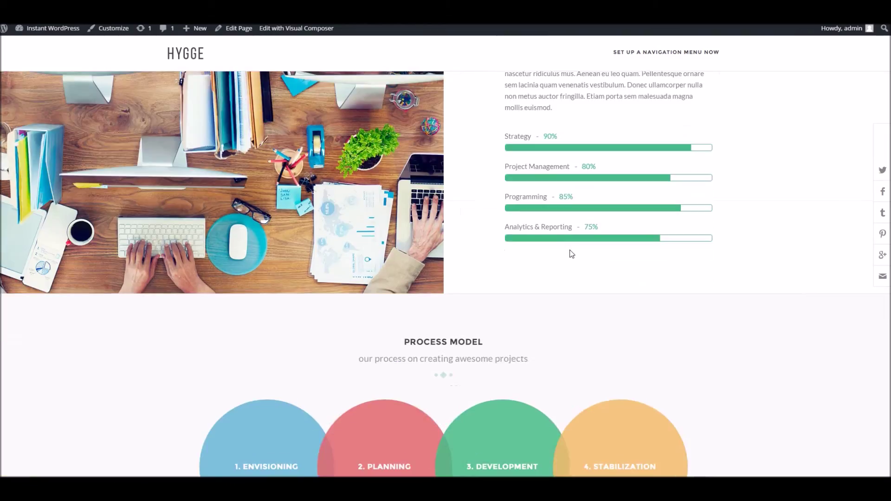
pyautogui.scroll(-5, 571, 253)
pyautogui.scroll(15, 567, 249)
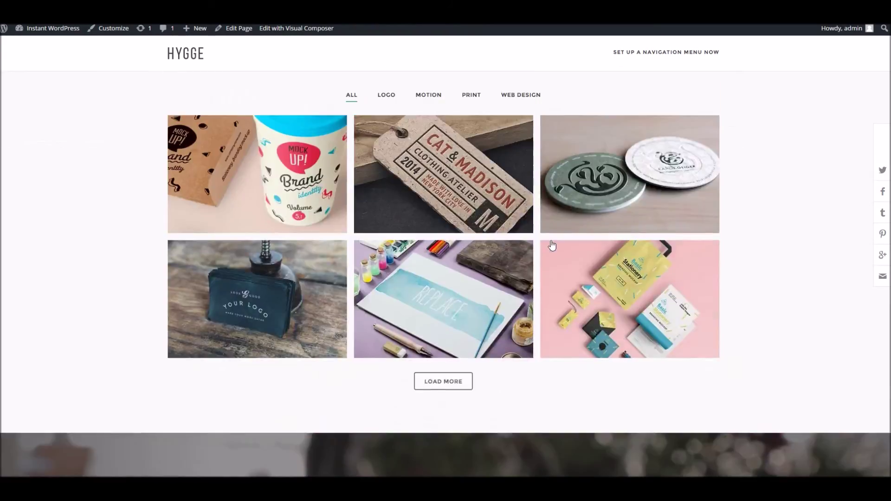
pyautogui.scroll(10, 552, 245)
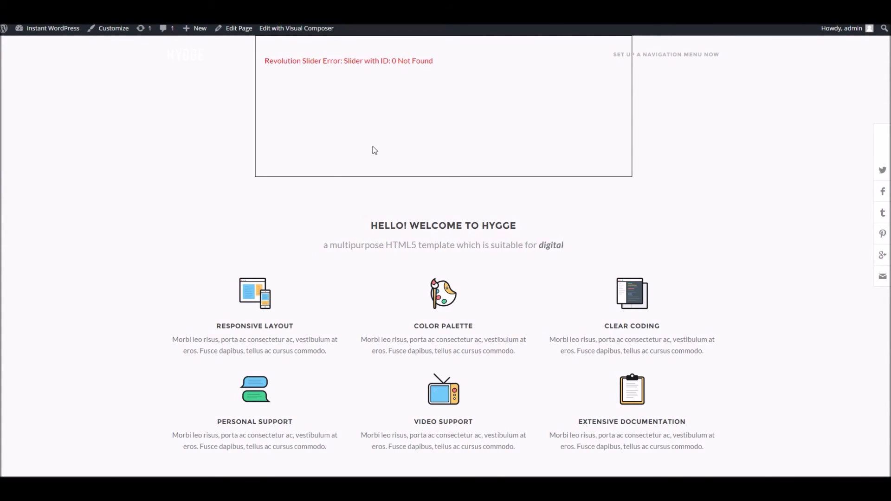
pyautogui.scroll(-4, 362, 155)
pyautogui.scroll(-15, 360, 157)
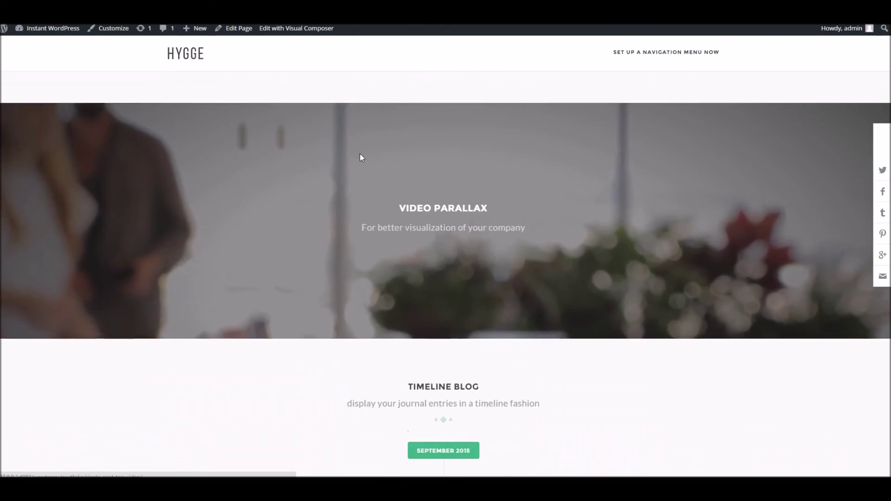
pyautogui.scroll(15, 358, 139)
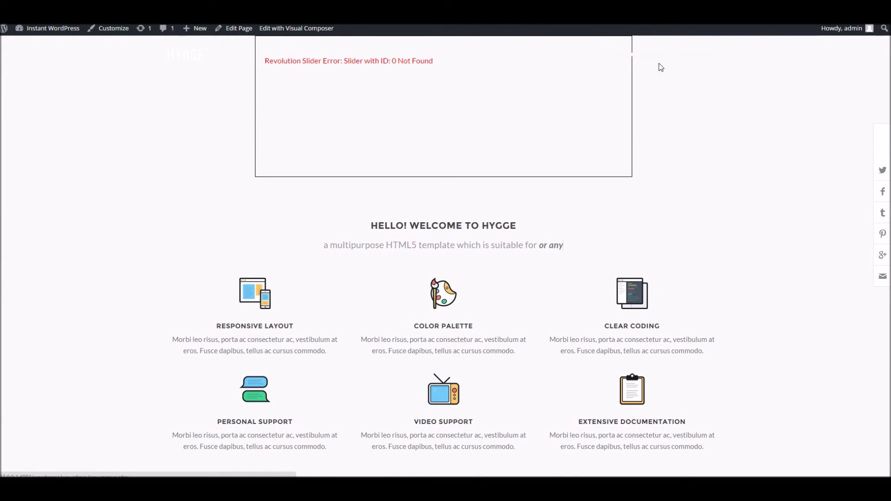
pyautogui.scroll(-7, 659, 63)
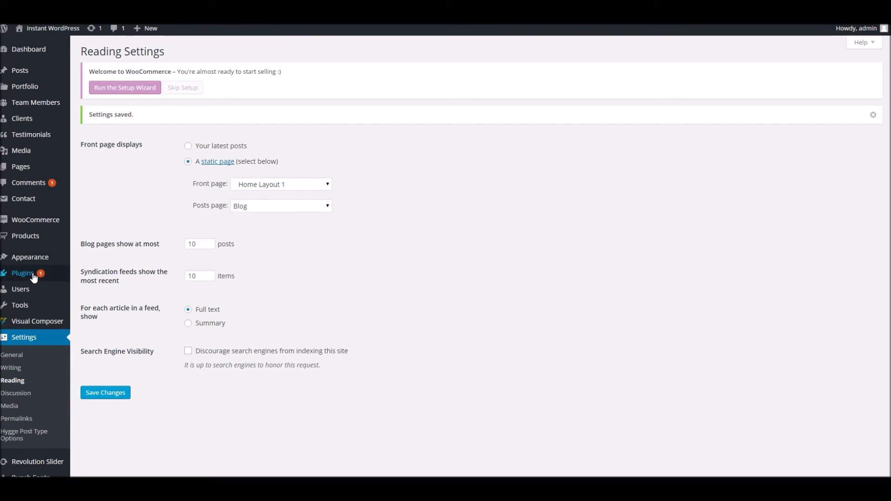
# Under Manage Locations, assign Standard Navigation and Footer Navigation to their locations and save.
pyautogui.moveTo(35, 262)
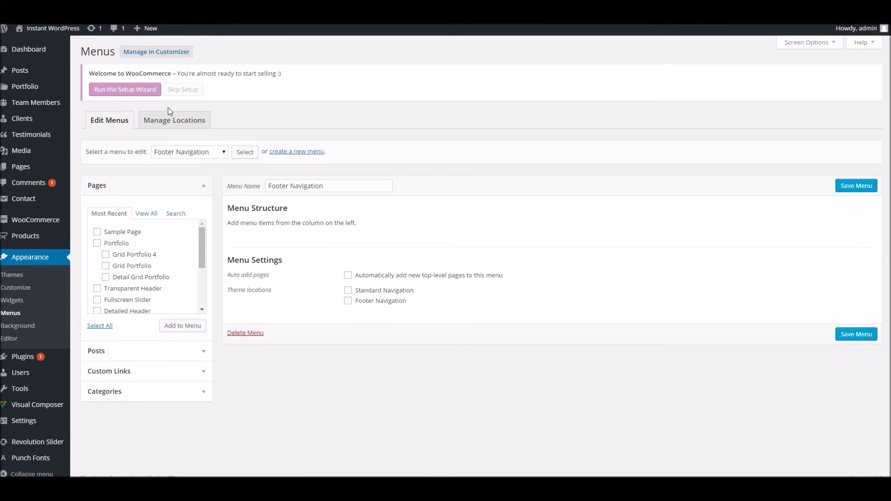
pyautogui.click(169, 123)
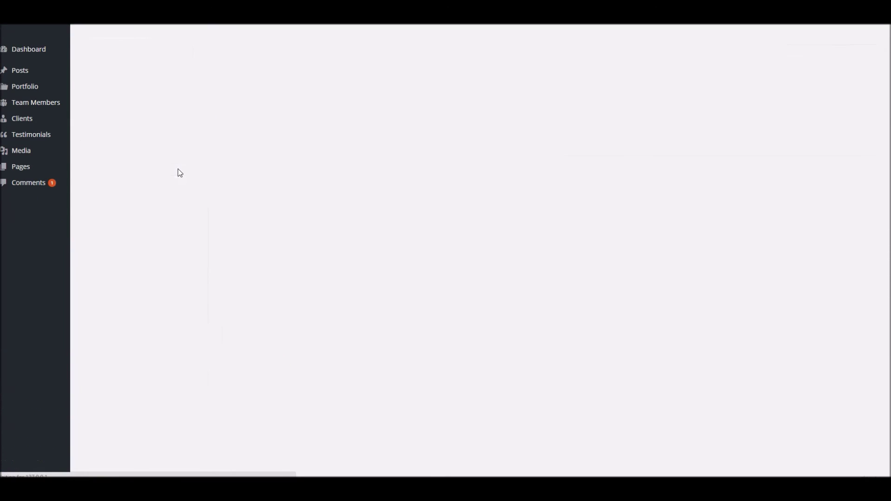
pyautogui.click(304, 183)
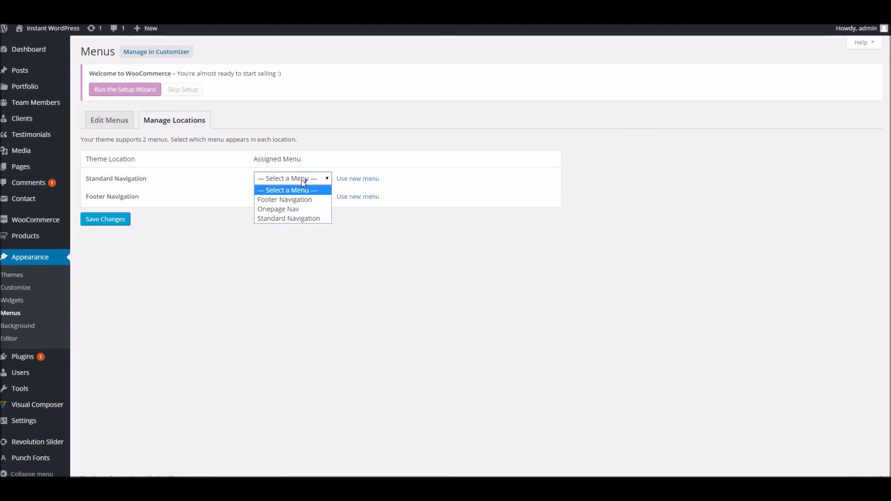
pyautogui.click(279, 219)
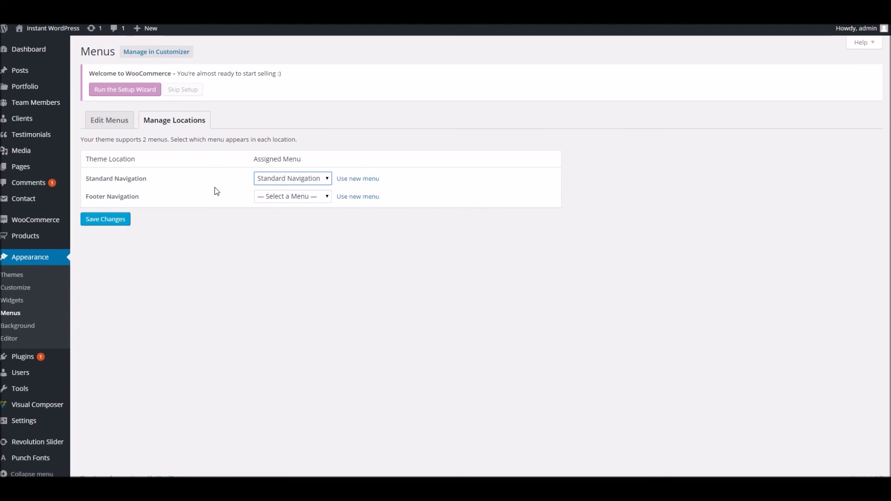
pyautogui.click(264, 195)
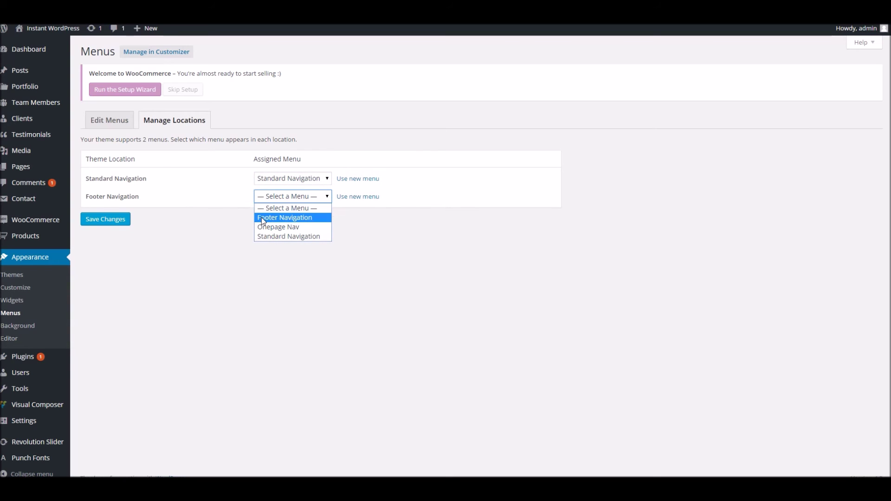
pyautogui.click(260, 217)
pyautogui.click(124, 219)
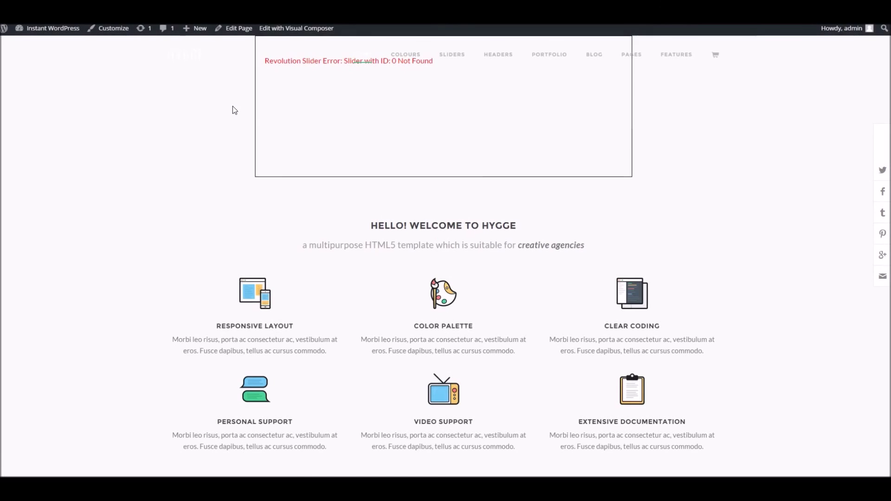
# Scroll down the homepage to review the menu, portfolio grid and Video Parallax section.
pyautogui.scroll(-8, 233, 109)
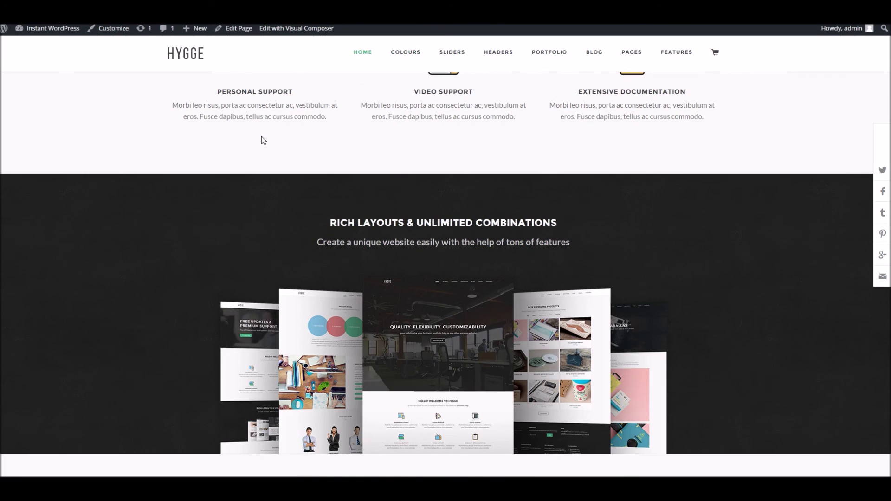
pyautogui.scroll(-10, 263, 140)
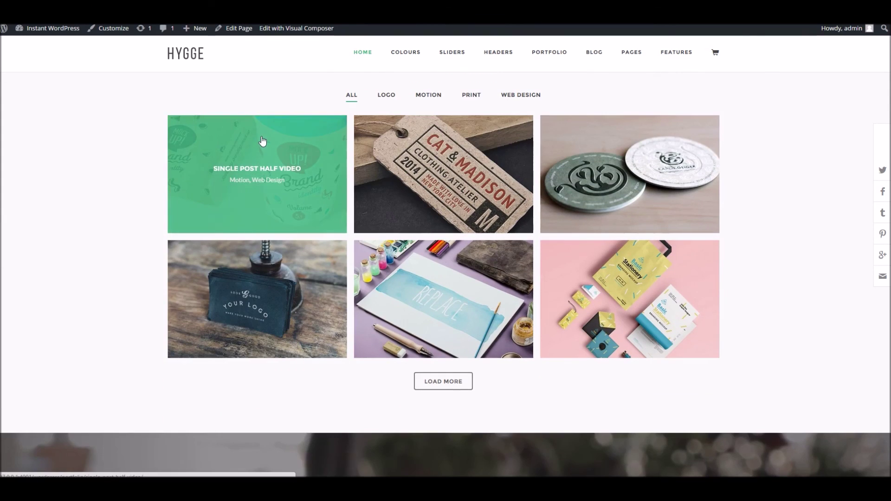
pyautogui.scroll(-5, 263, 140)
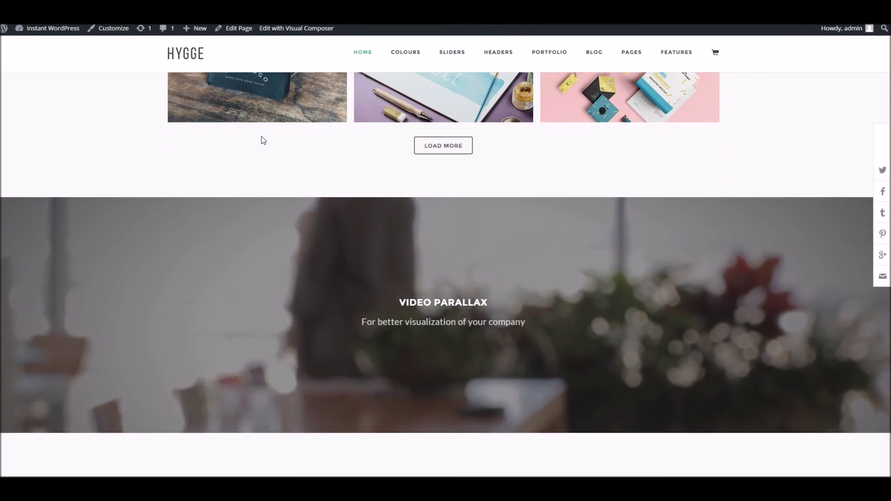